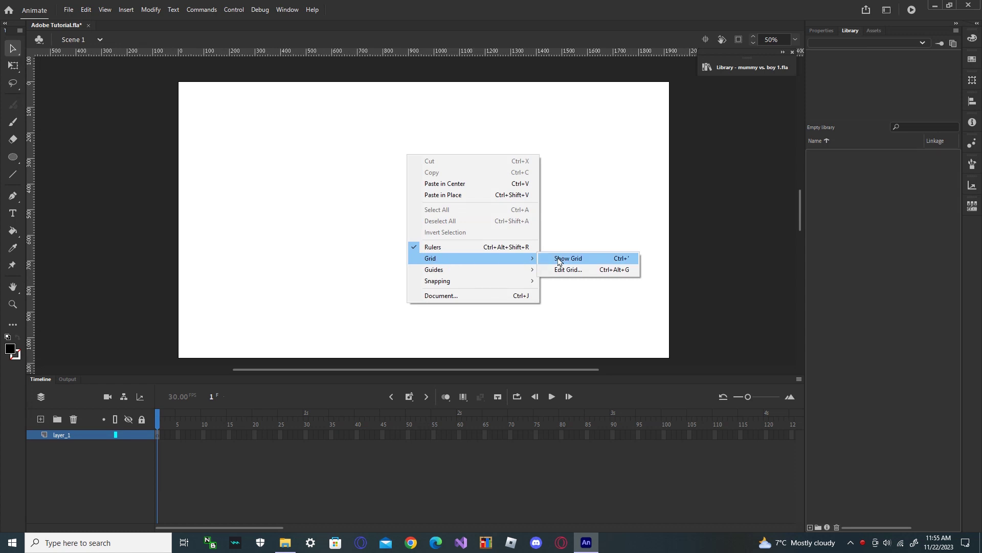
Show the grid on the stage.
click(563, 258)
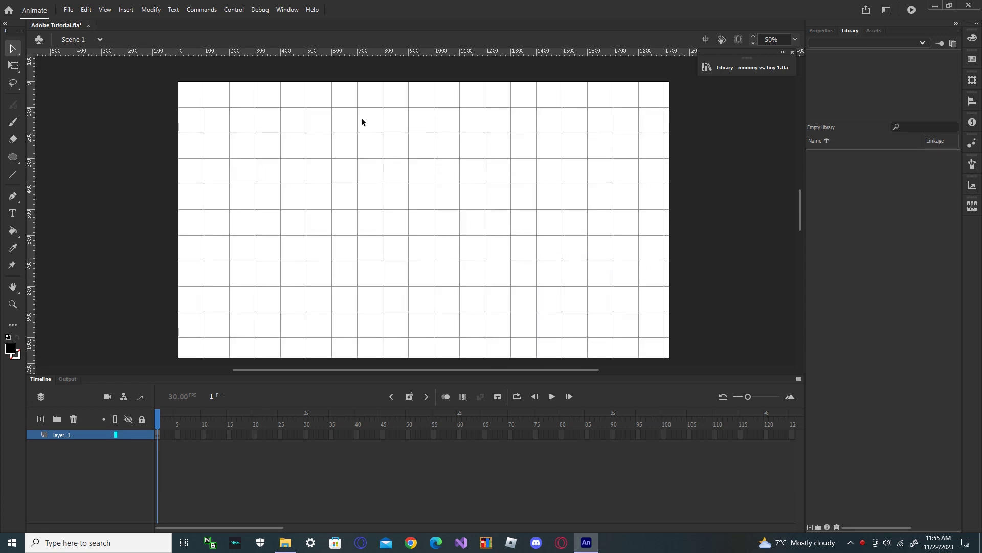
Try a 10 px horizontal and vertical grid spacing, and restore both spacings to 100 px.
right_click(379, 189)
mouse_move(494, 297)
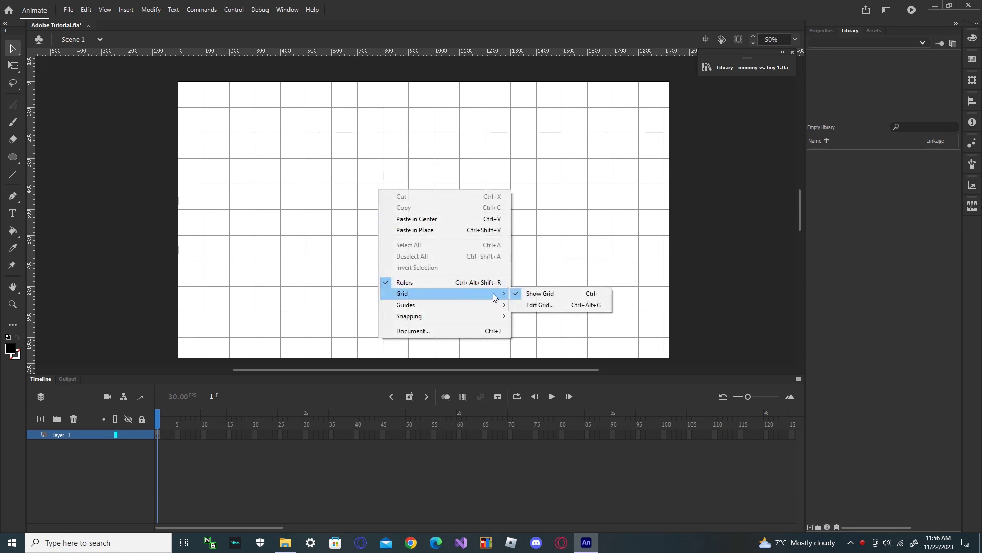
click(544, 306)
click(458, 282)
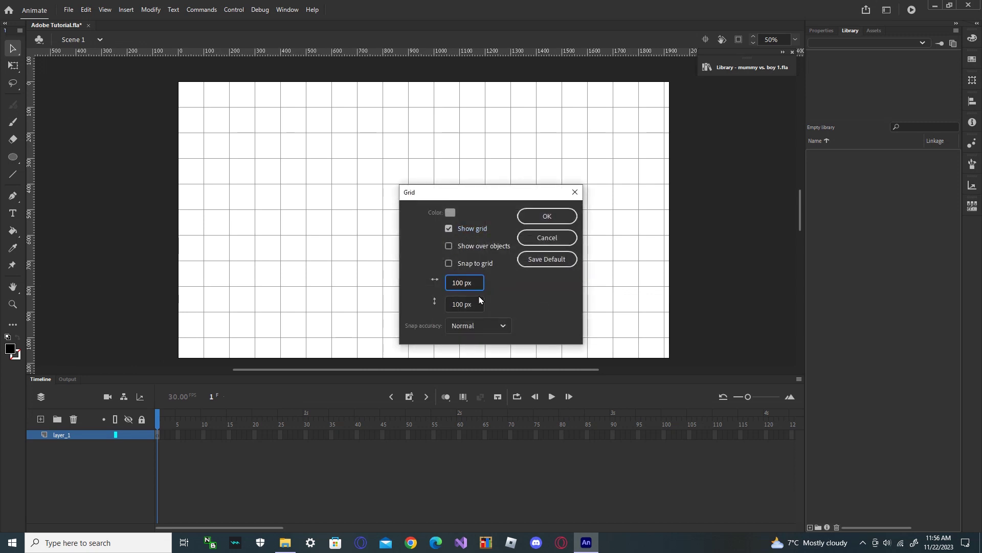
key(BackSpace)
click(458, 303)
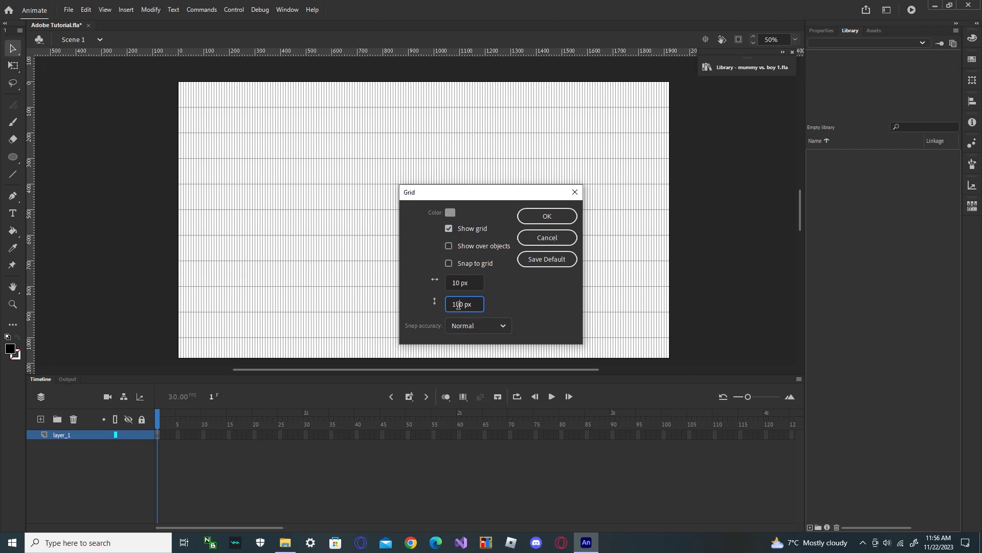
key(BackSpace)
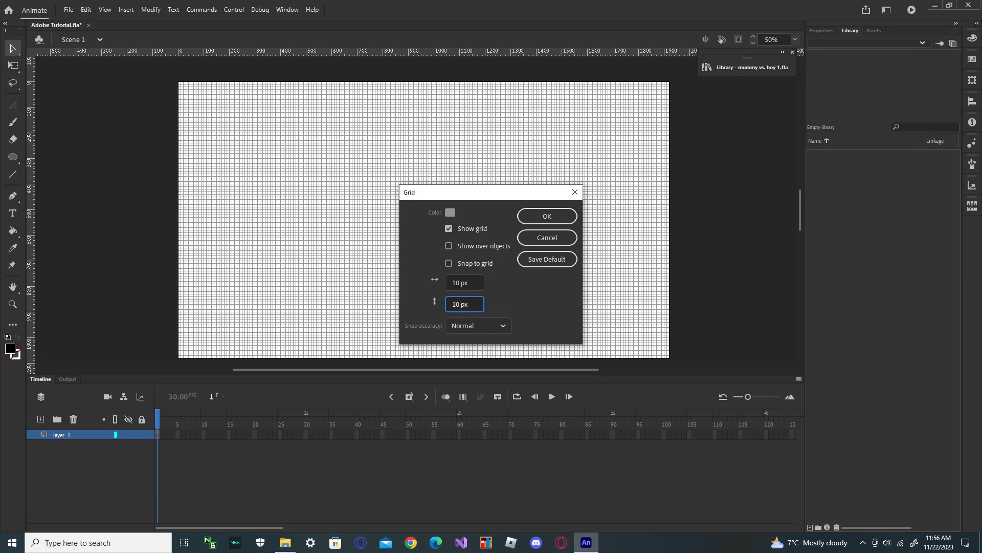
text(0)
click(458, 282)
text(0)
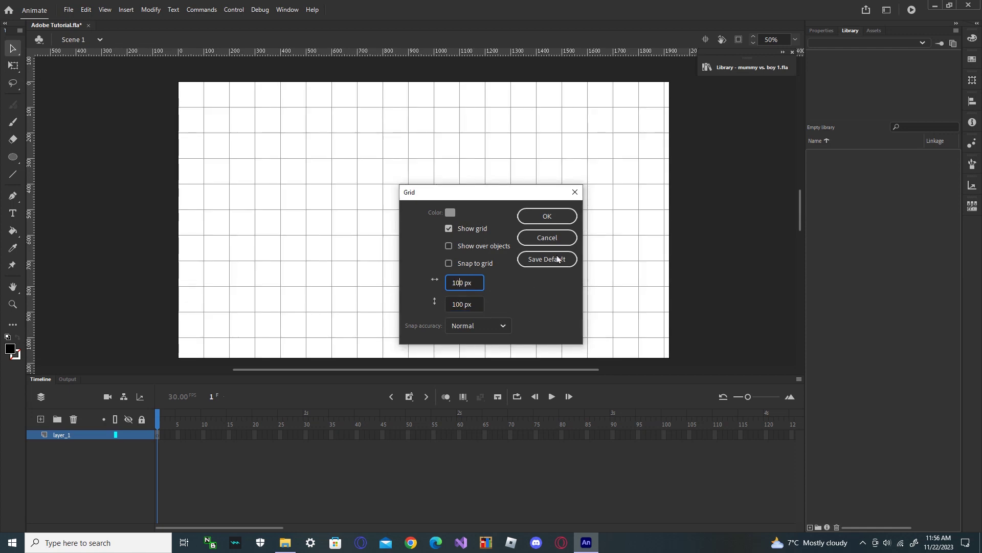
click(562, 219)
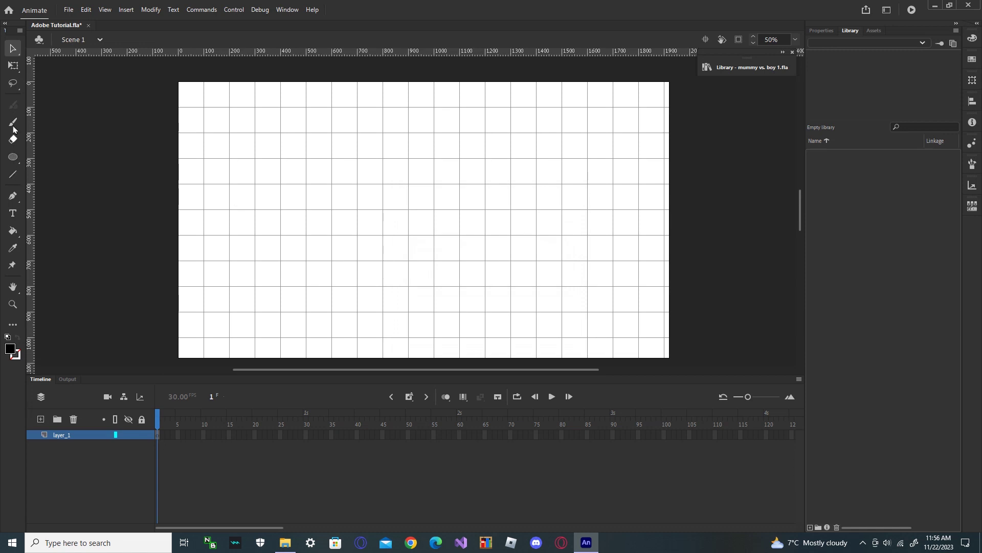
Draw a solid black circle without stroke, about 198 px across, near X 800 and Y 300 with the Oval tool.
click(13, 157)
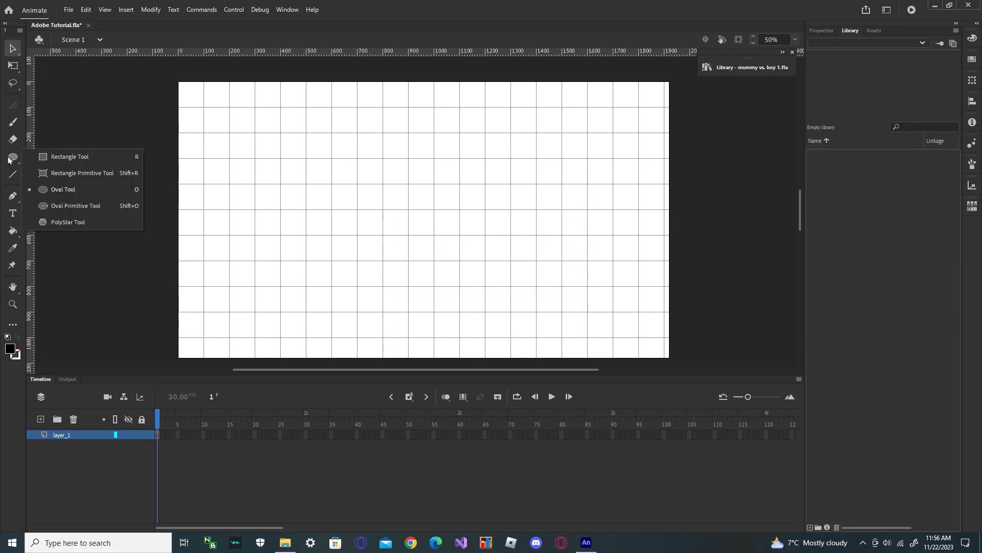
click(54, 190)
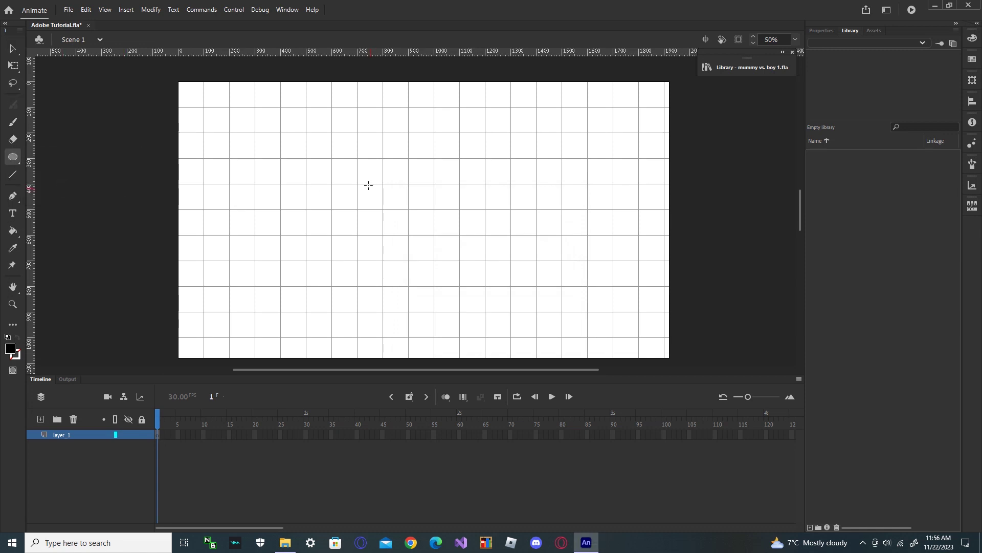
click(821, 31)
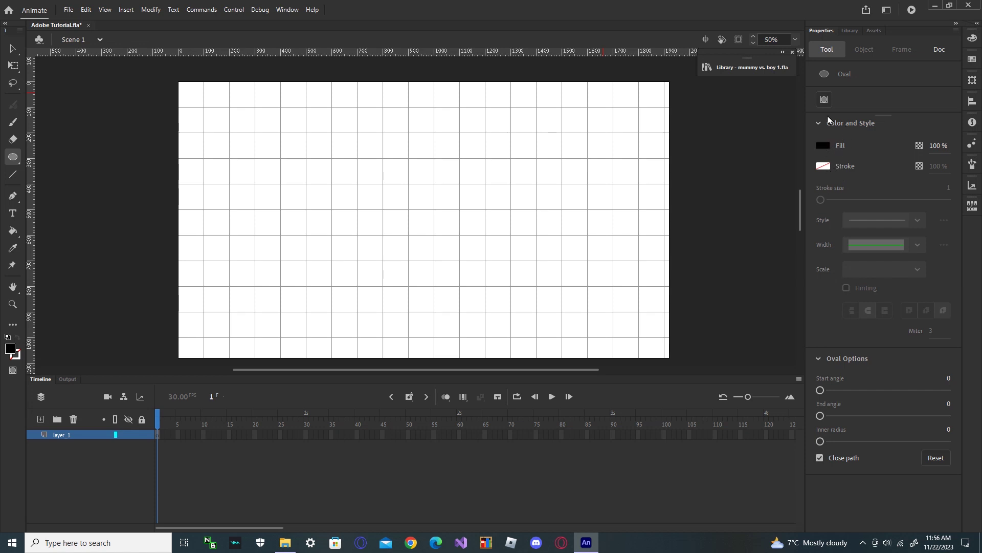
click(824, 146)
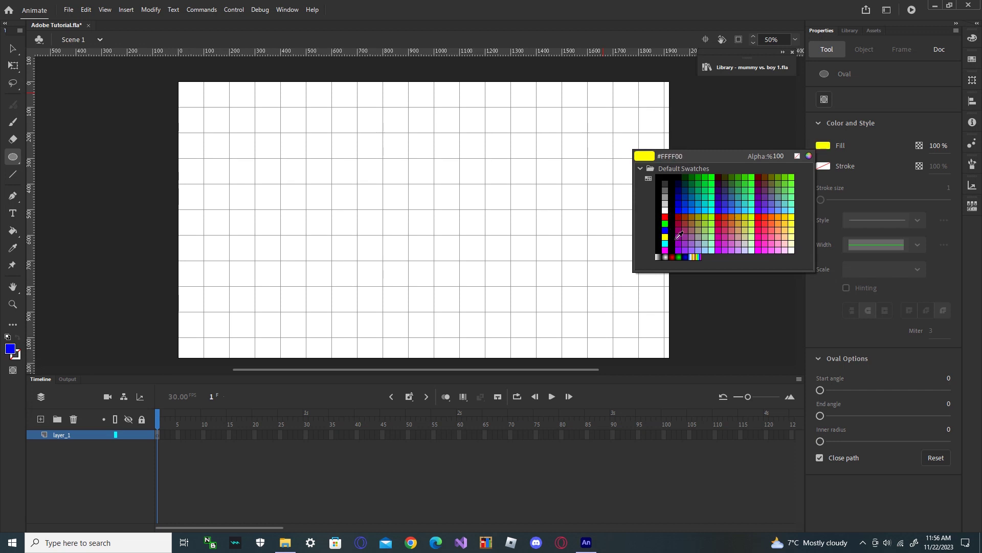
click(661, 177)
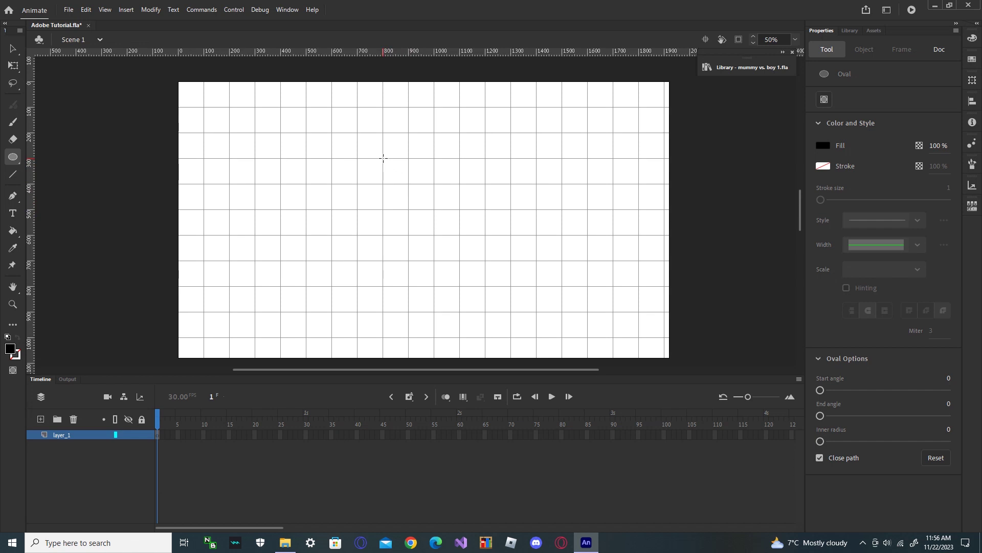
drag(383, 159, 434, 209)
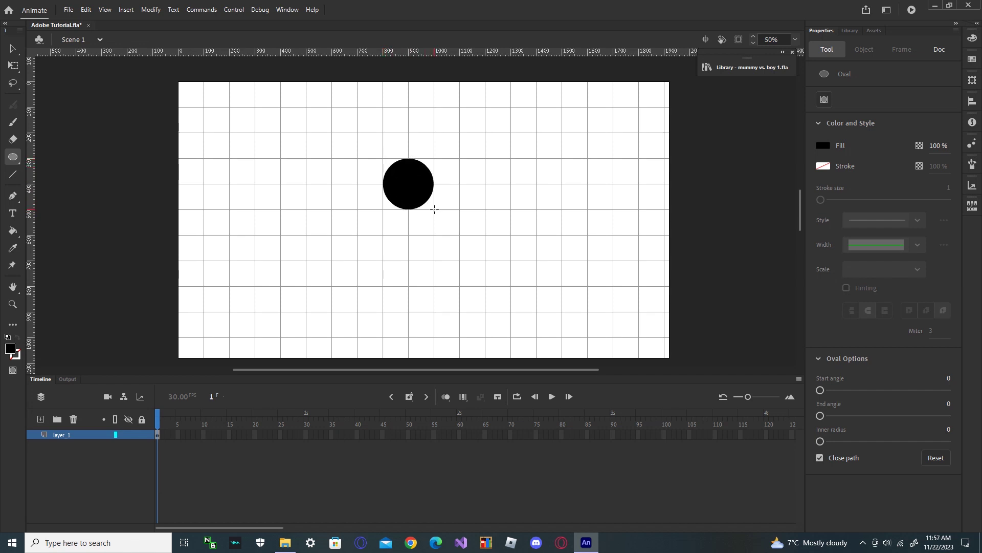
Rename the layer containing the circle to head and deselect the artwork.
double_click(67, 434)
text(head)
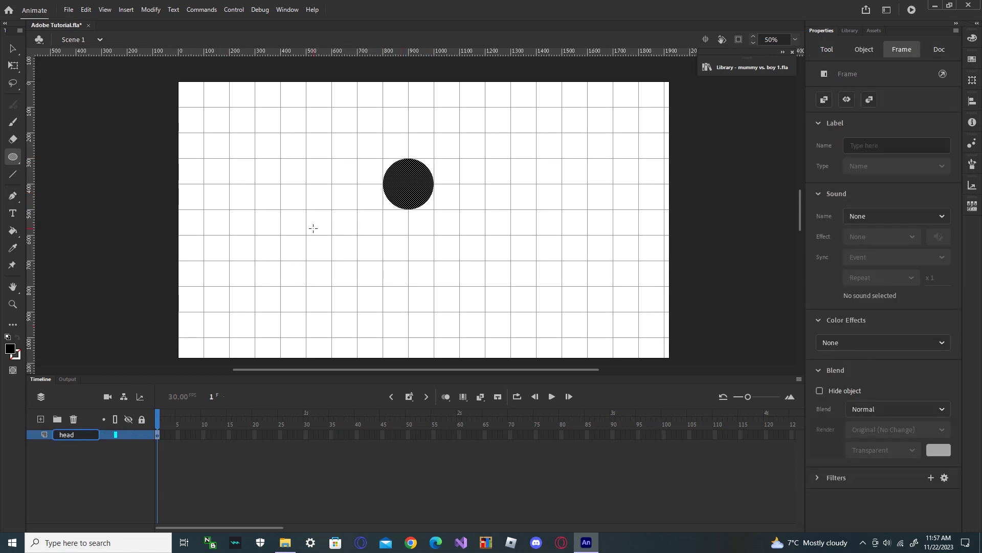
click(13, 49)
click(432, 213)
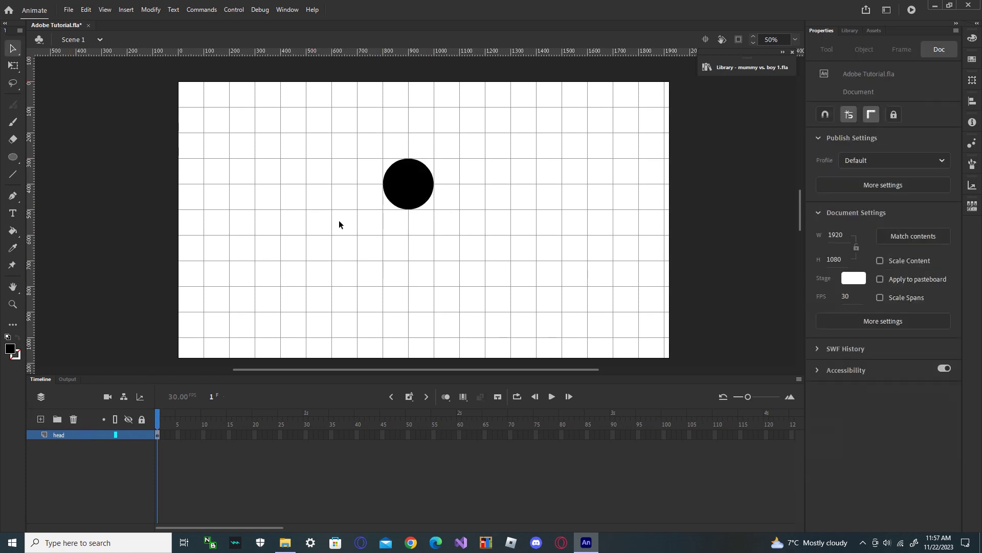
Convert the black circle to a Graphic symbol named head.
click(410, 194)
right_click(409, 188)
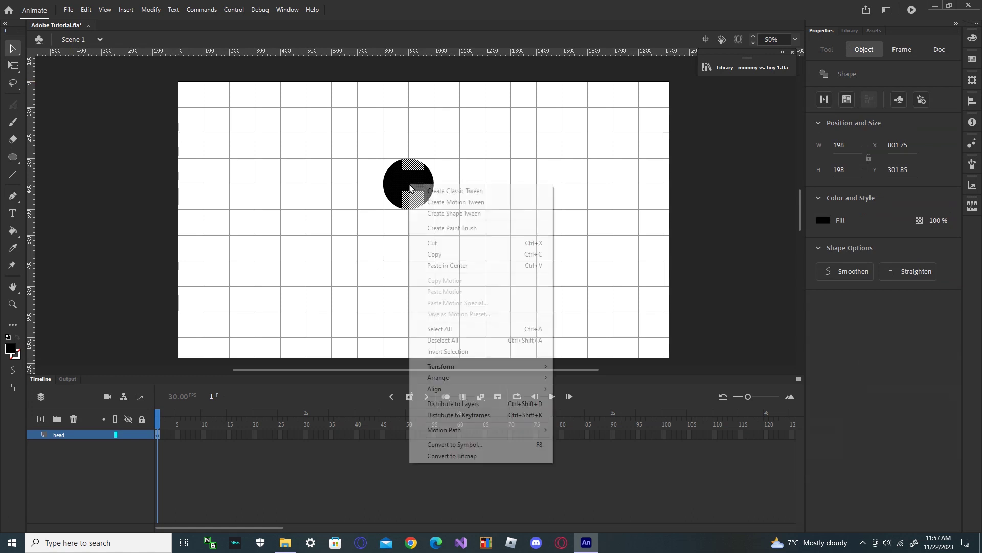
click(454, 445)
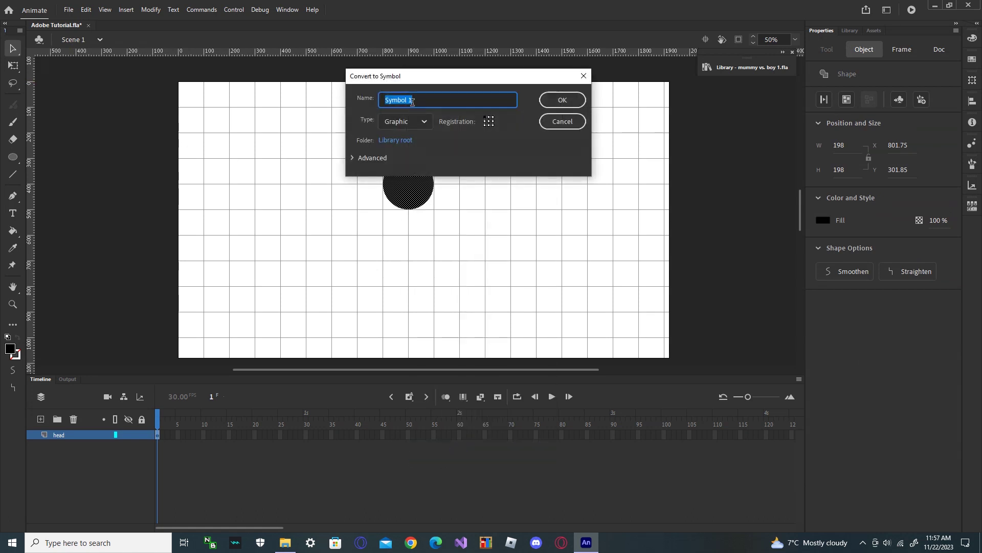
text(head)
click(563, 101)
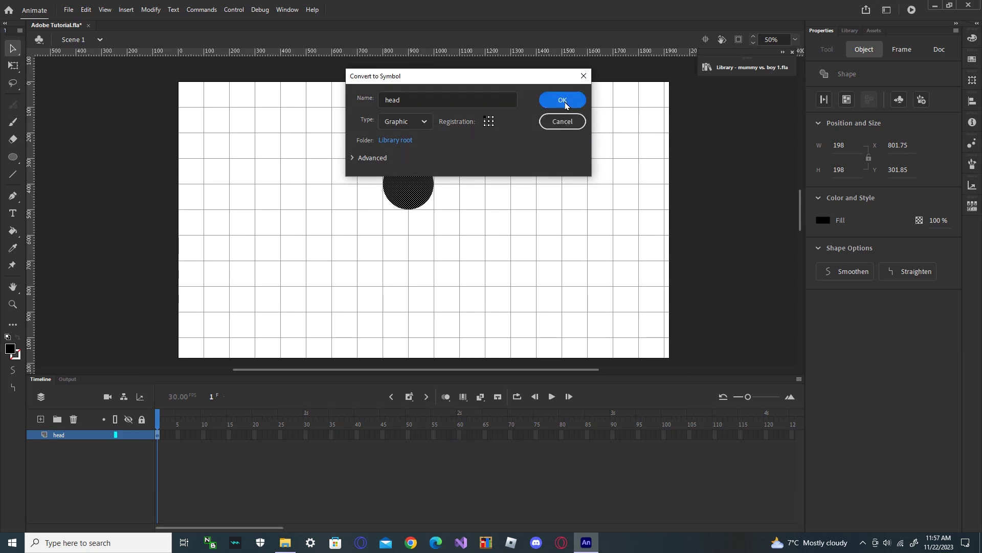
Place three more instances of the head symbol from the library beside the original circle.
click(850, 32)
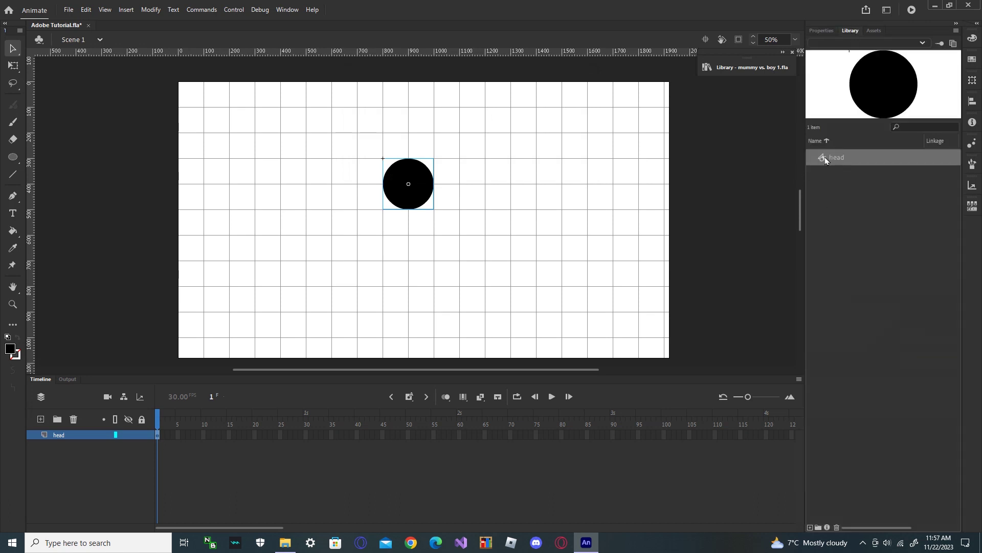
drag(834, 161, 550, 164)
drag(839, 162, 508, 209)
drag(808, 161, 594, 195)
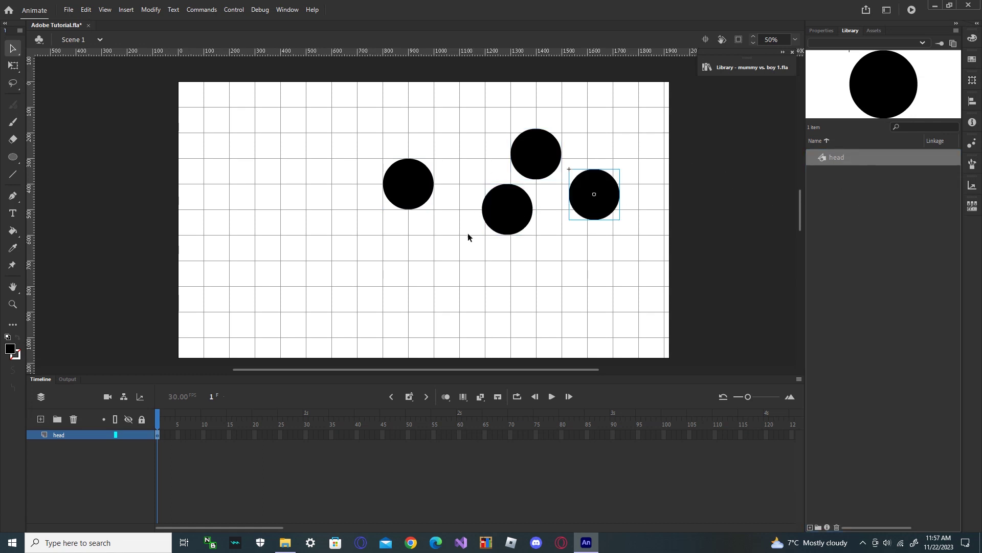
Delete the three extra head instances, keeping only the original circle.
click(513, 213)
key(Delete)
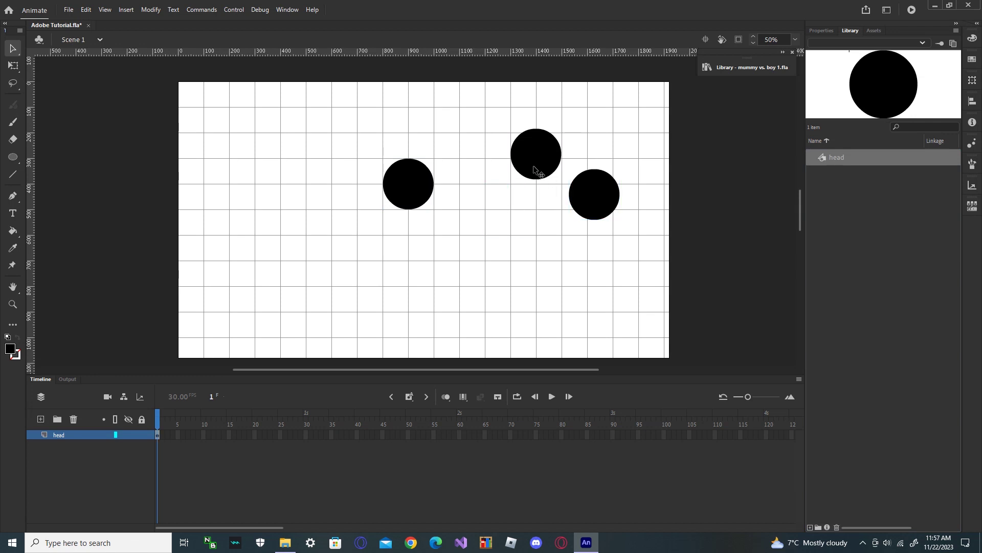
click(537, 162)
key(Delete)
click(592, 202)
key(Delete)
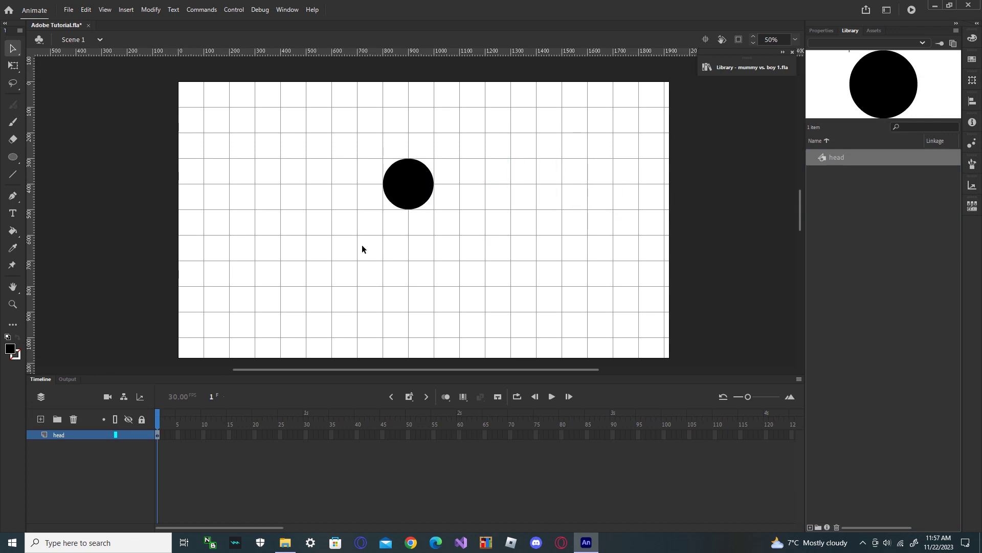
Add a layer named body above the head layer and activate the Classic Brush with its properties shown.
click(41, 421)
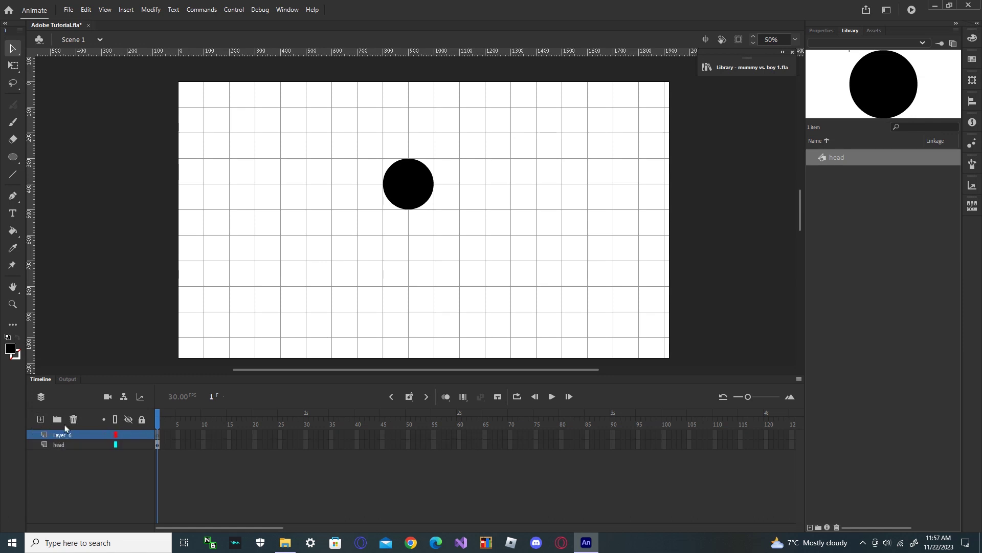
double_click(65, 435)
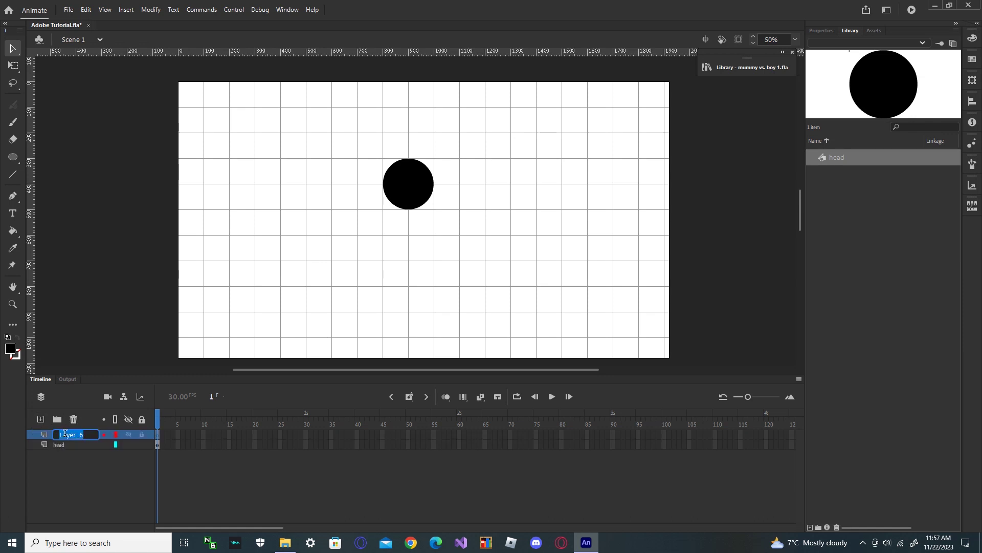
text(body)
click(14, 125)
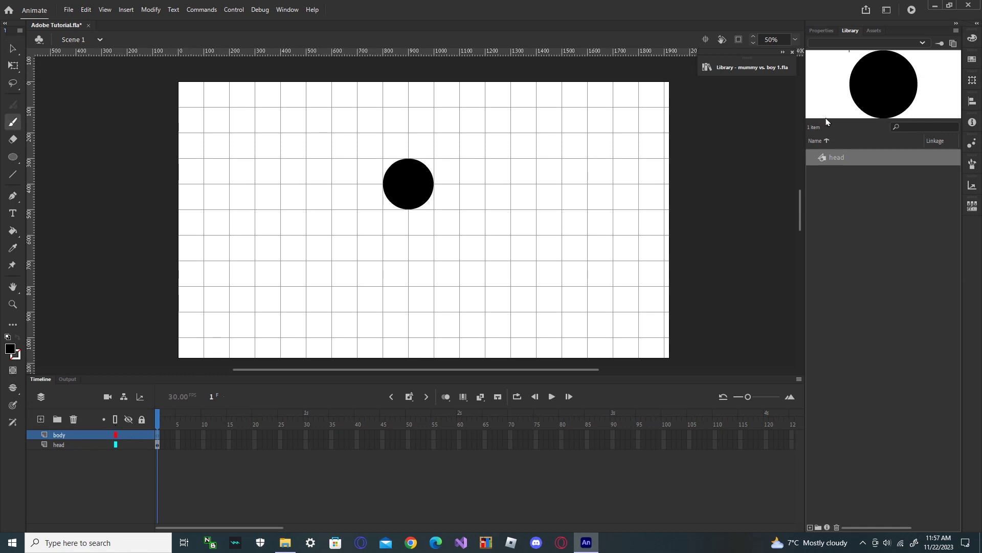
click(821, 31)
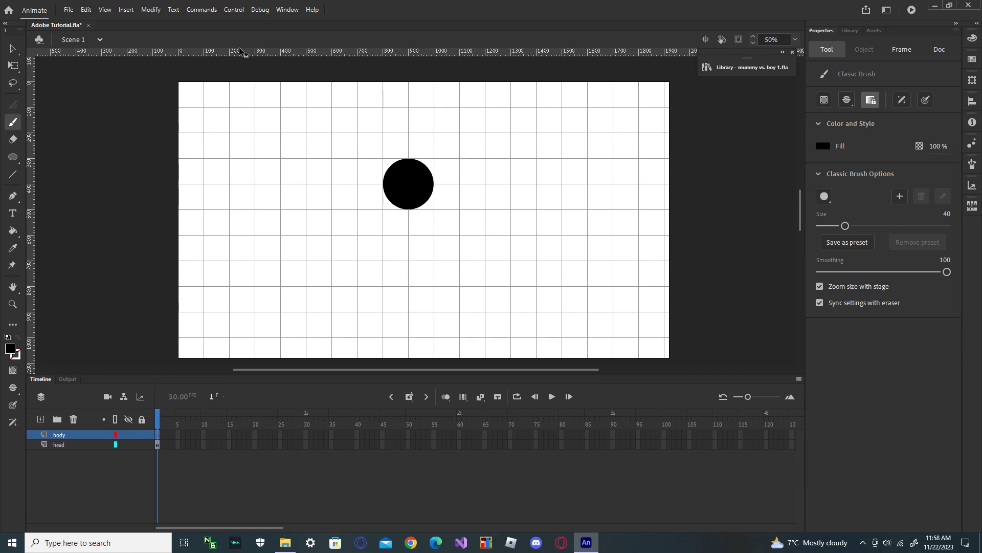
Place four horizontal guides on the stage at about 300, 500, 700 and 900 px.
drag(240, 52, 246, 158)
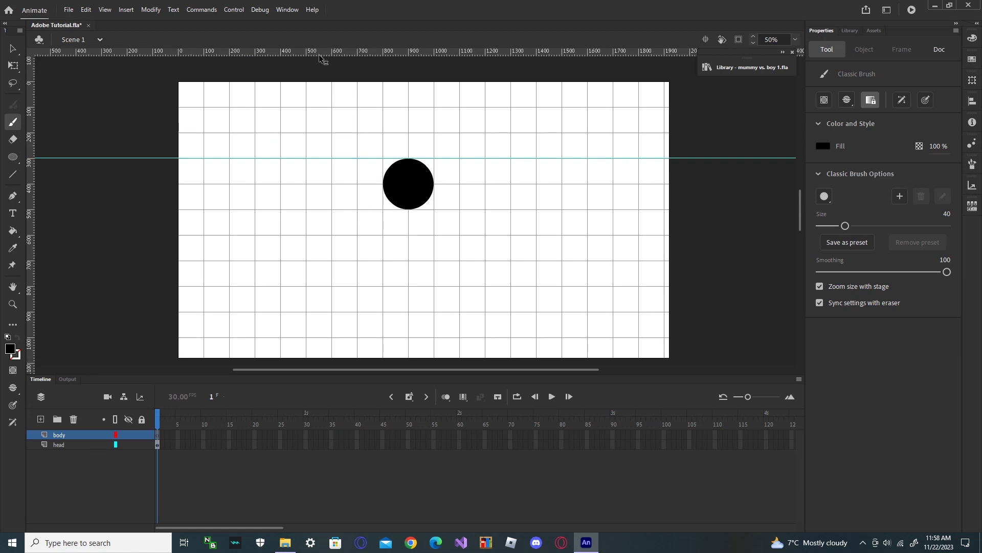
drag(323, 53, 337, 209)
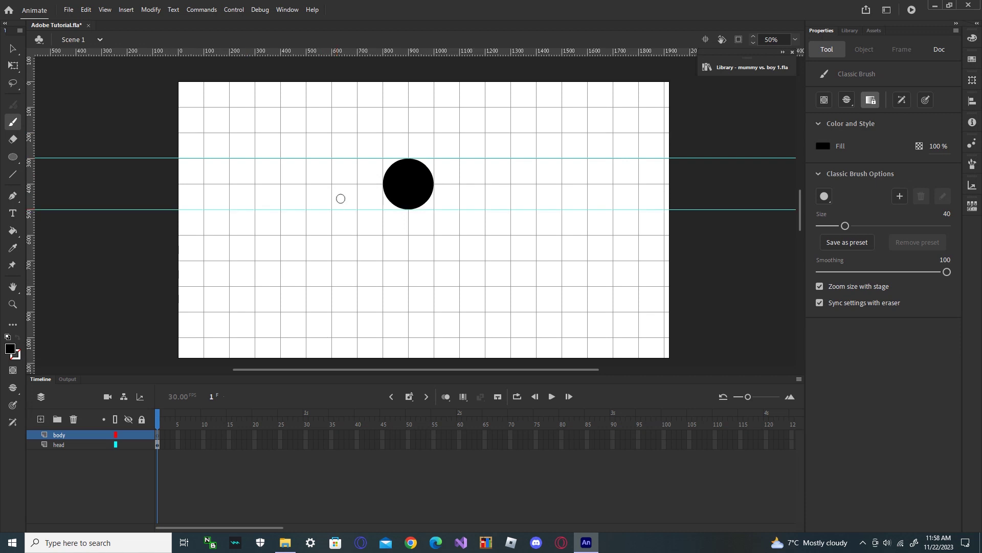
drag(303, 53, 362, 261)
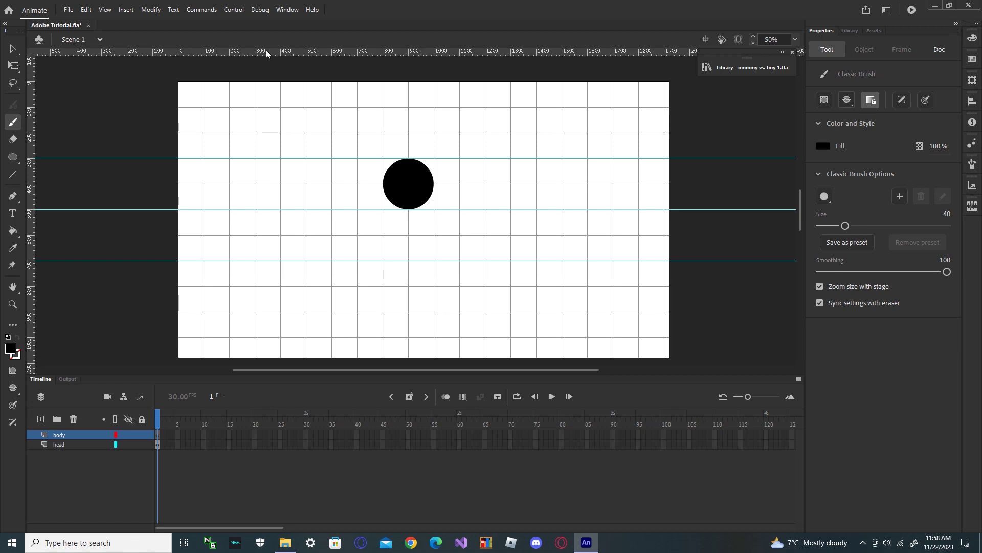
drag(264, 55, 264, 311)
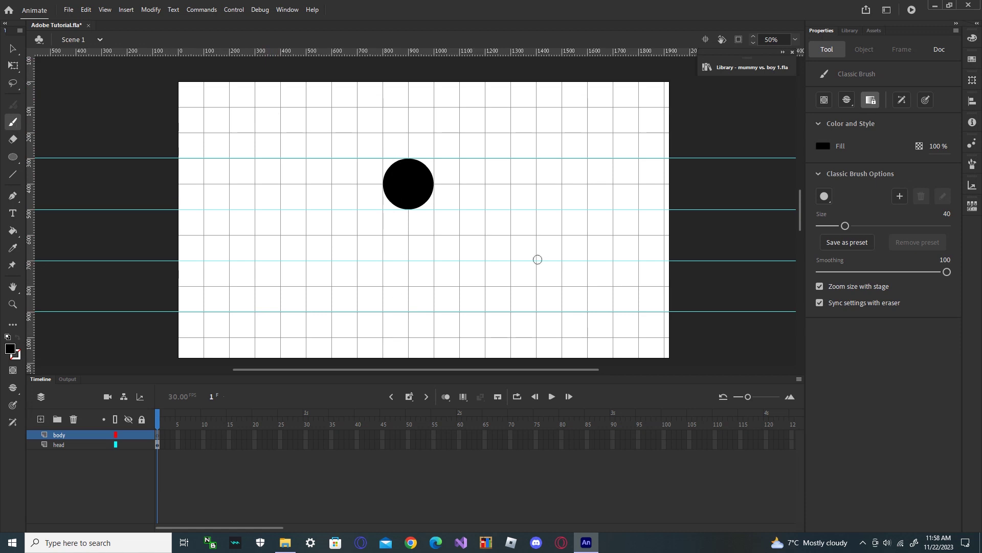
Paint a stick figure's torso, two legs and two arms below the head with the black brush, ending the feet at the lowest guide.
click(408, 209)
drag(408, 209, 407, 260)
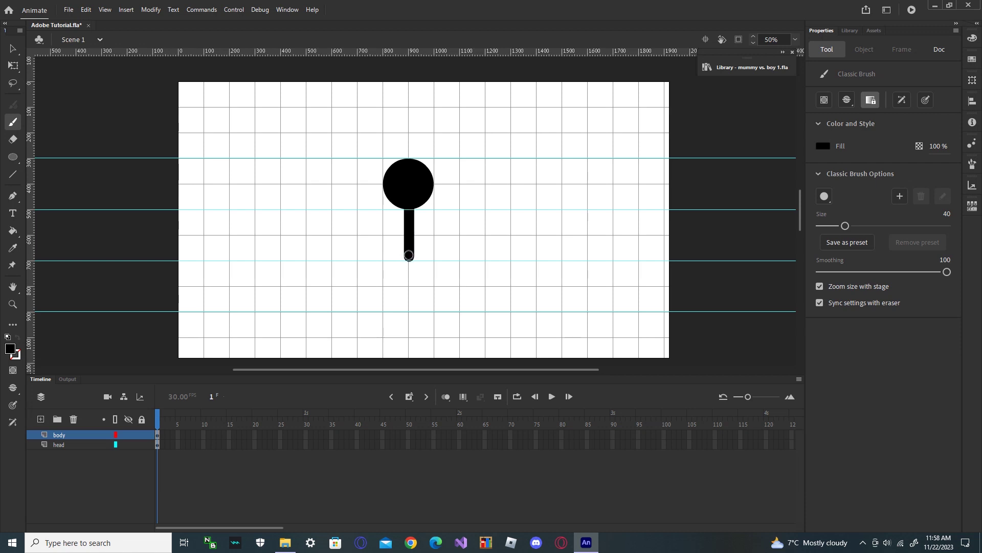
drag(409, 256, 397, 310)
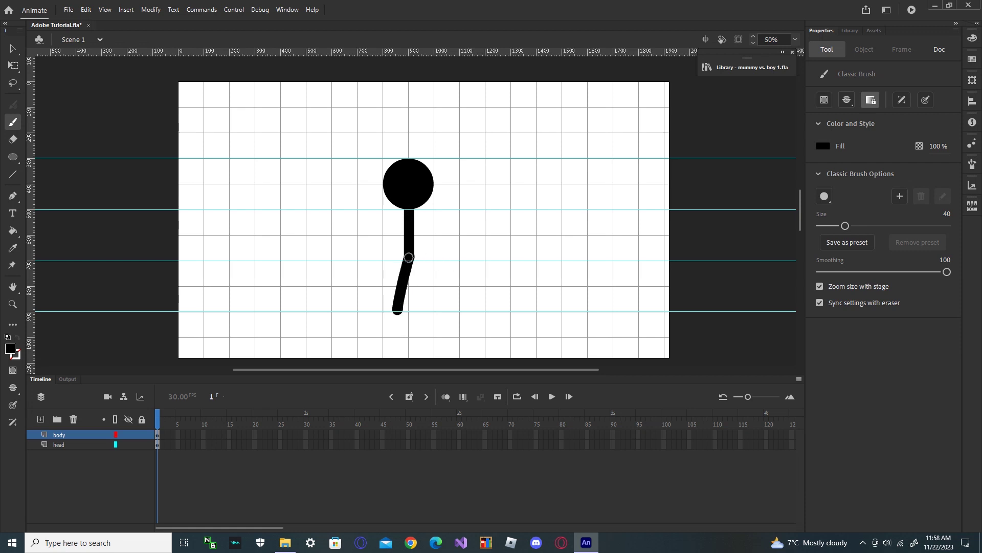
drag(408, 256, 429, 309)
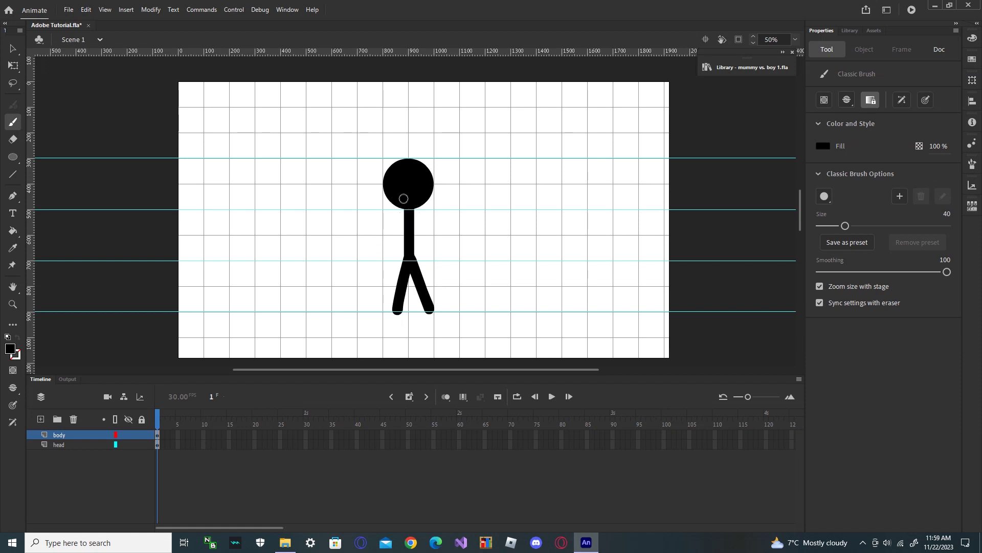
drag(407, 207, 390, 244)
drag(408, 206, 431, 244)
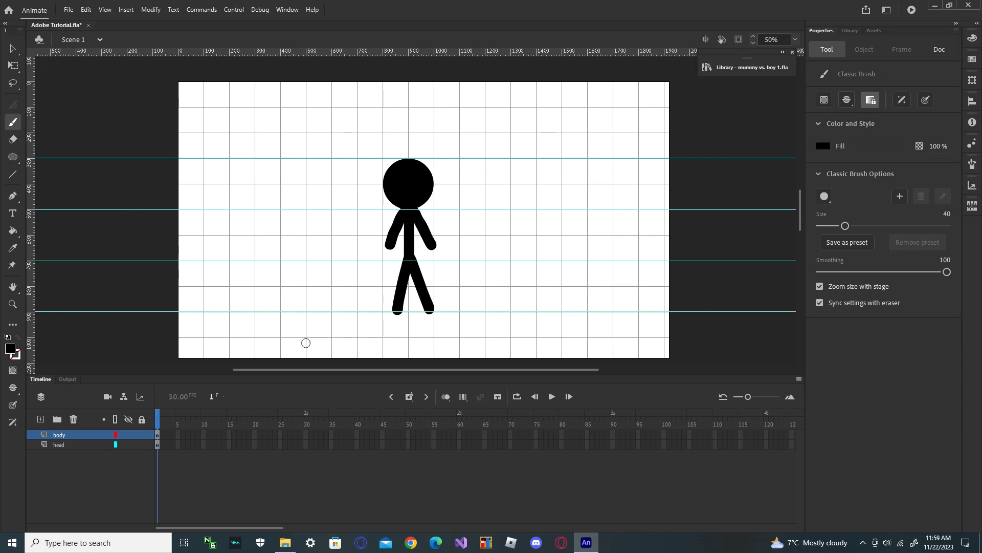
Add a layer above body and paint a single black brush dot beside the figure on the 700 px guide.
click(41, 420)
click(508, 260)
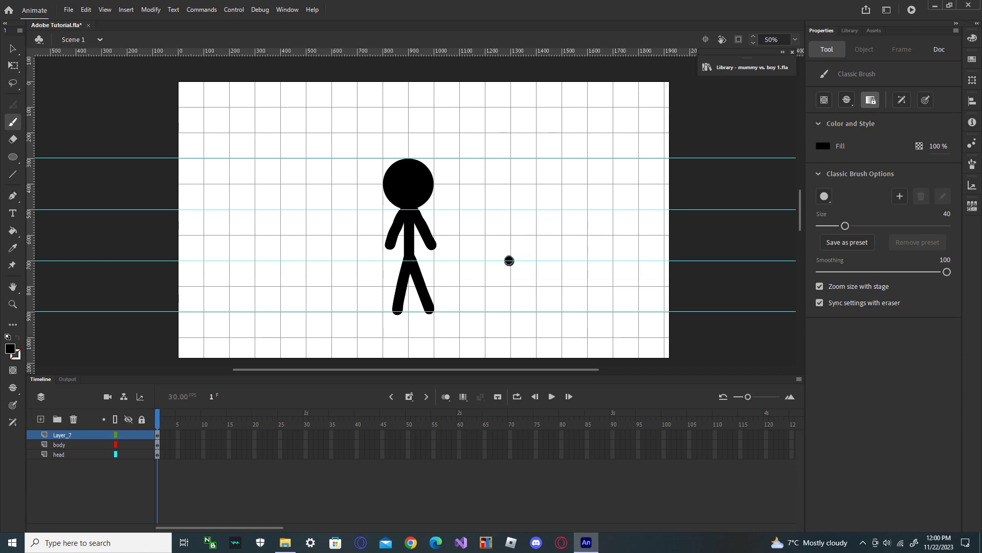
Paint a high-kicking figure's body on Layer_7 from the dot: a raised leg, a standing leg to the lowest guide, a curved torso and two arms.
drag(508, 260, 560, 209)
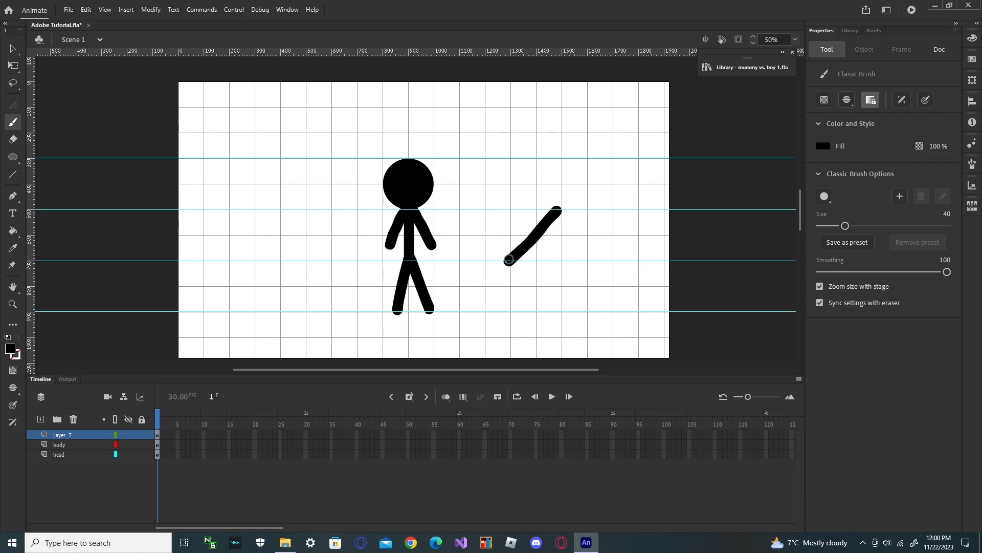
drag(508, 260, 460, 310)
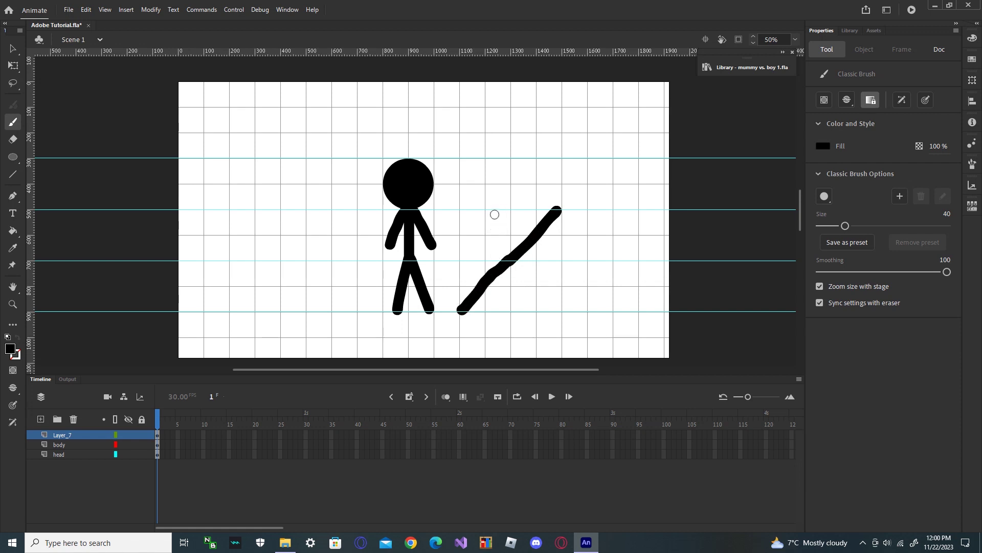
mouse_move(496, 211)
mouse_down()
mouse_move(486, 241)
mouse_move(512, 261)
mouse_up()
key(ctrl+z)
drag(487, 210, 510, 260)
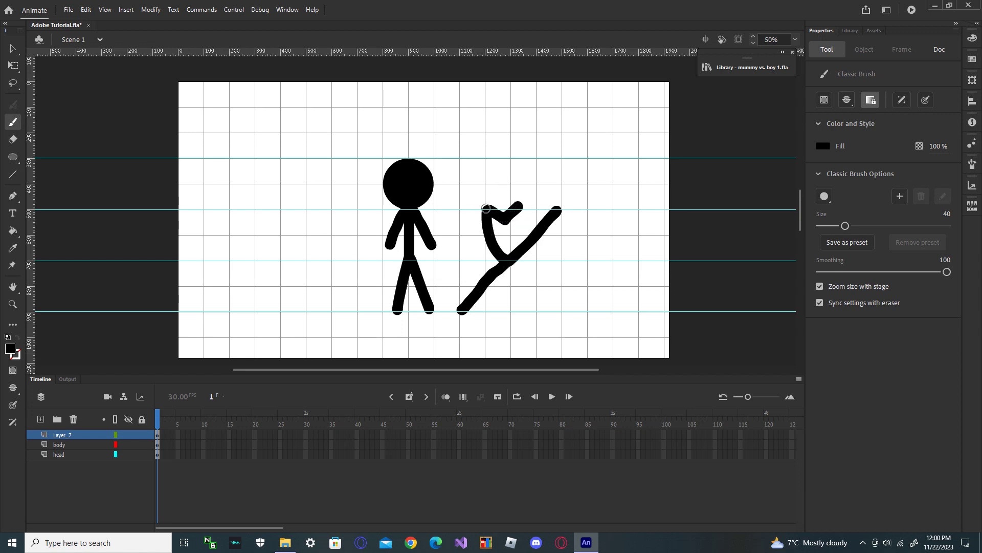
drag(485, 210, 527, 182)
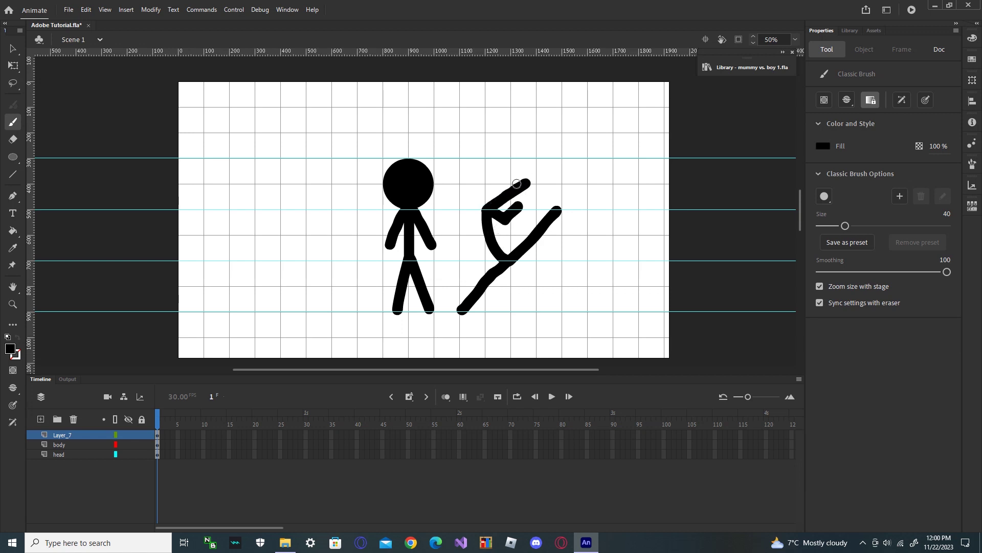
key(ctrl+z)
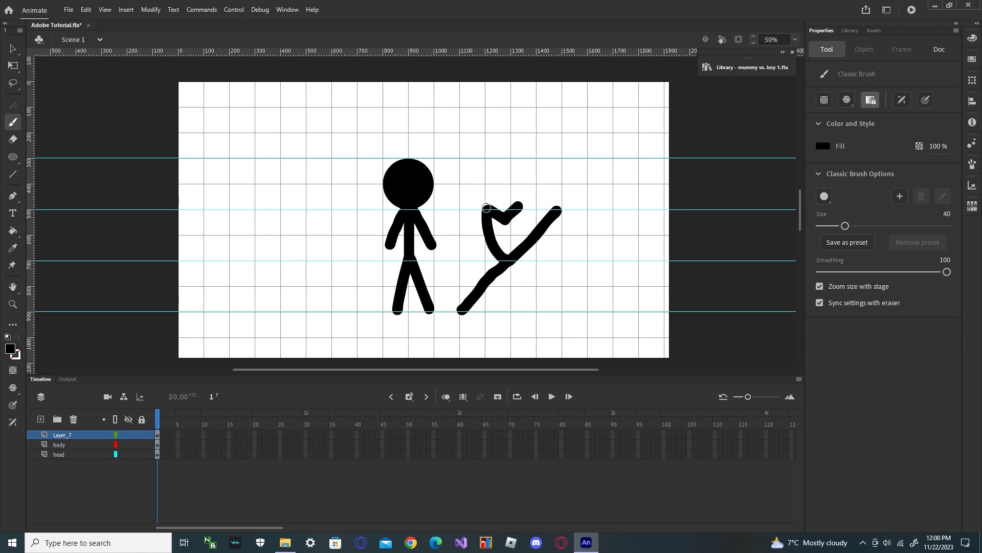
drag(487, 205, 523, 188)
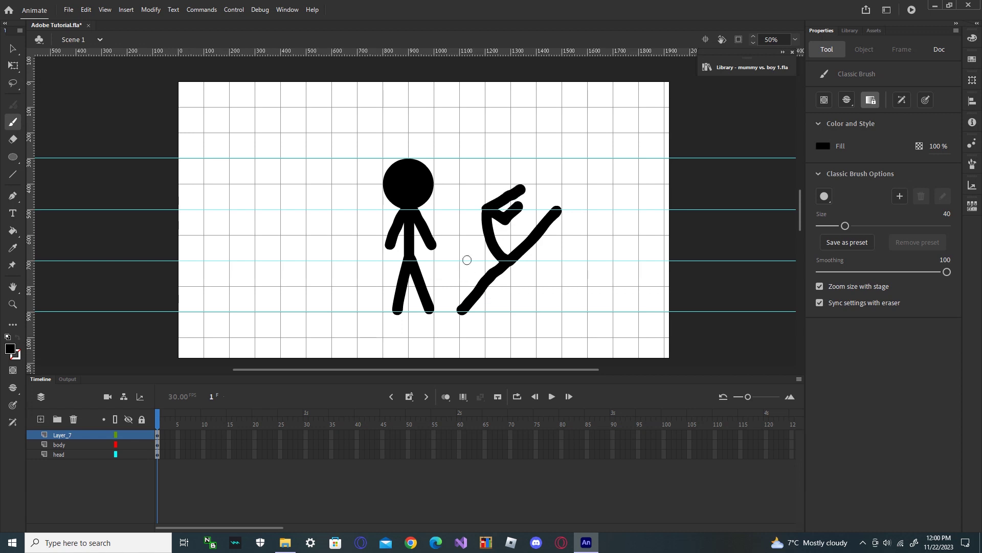
Place an instance of the head symbol on the kicking figure's shoulders and adjust its position over the neck.
click(851, 30)
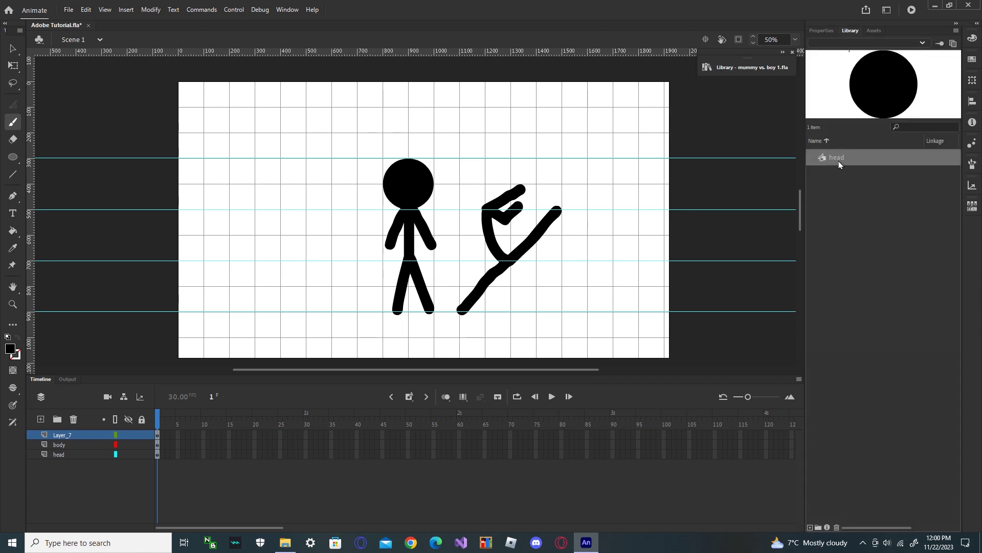
drag(804, 156, 474, 192)
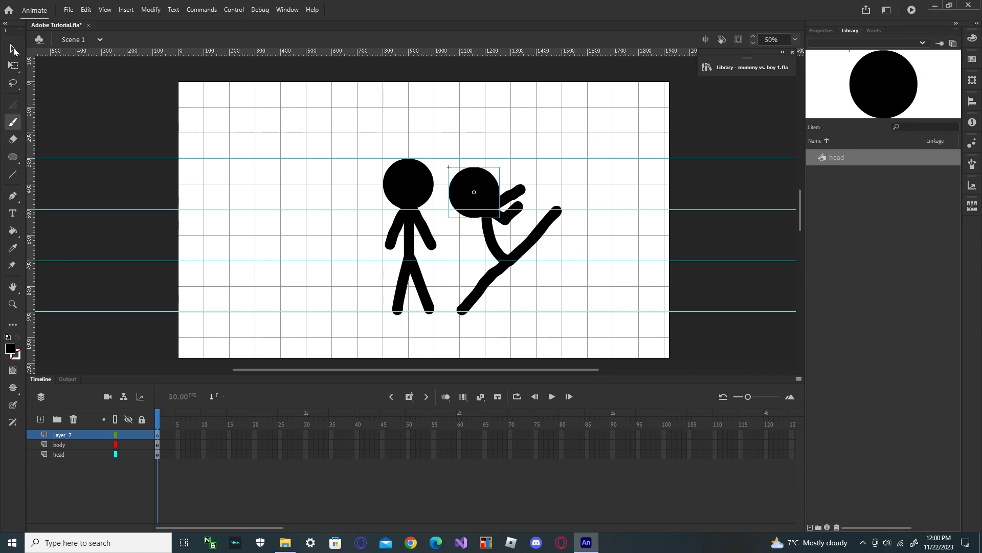
click(13, 48)
drag(492, 198, 469, 183)
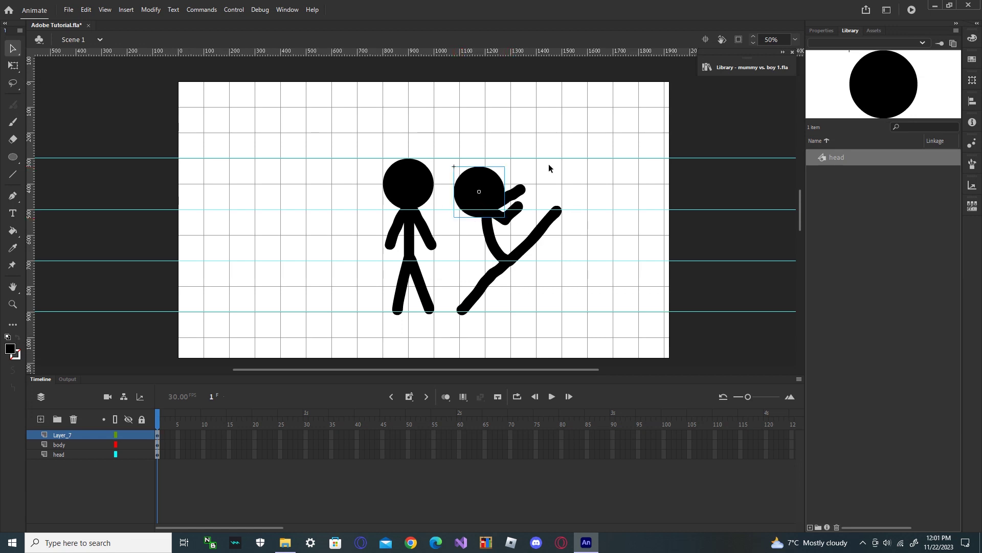
click(548, 166)
Add a layer above Layer_7 and brush a third figure's curved torso and two bent legs between the 500 and 900 px guides, left of the first figure.
click(42, 419)
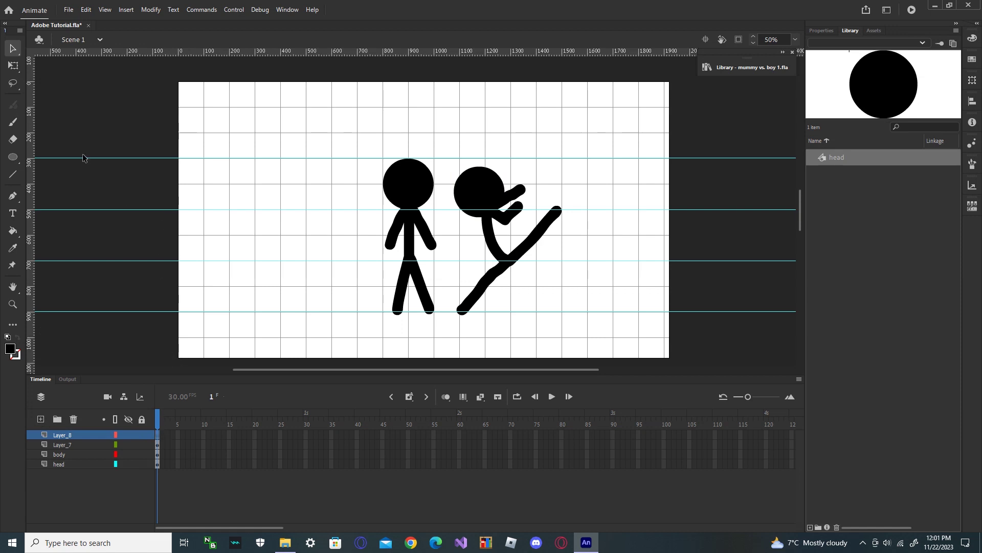
click(12, 123)
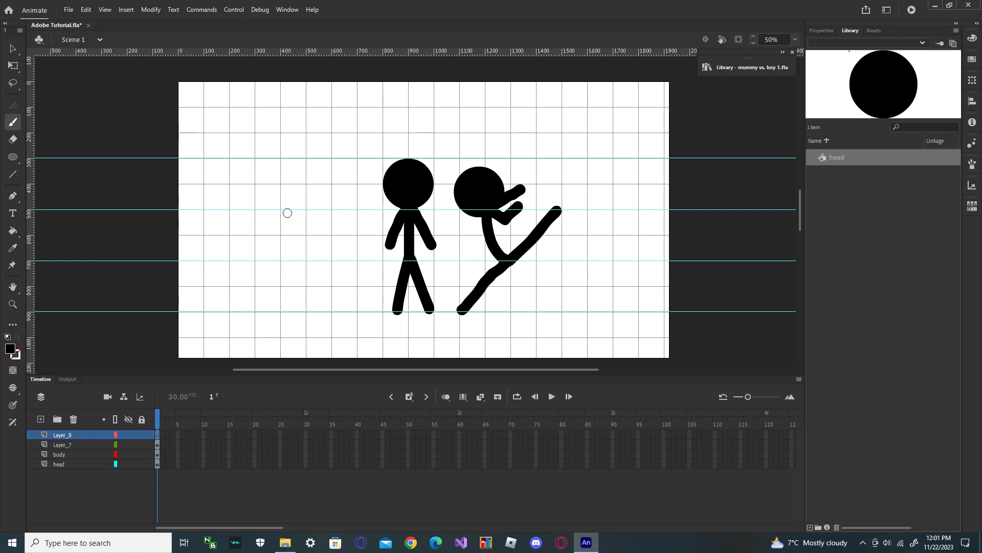
mouse_move(305, 210)
mouse_down()
mouse_move(285, 236)
mouse_move(305, 268)
mouse_up()
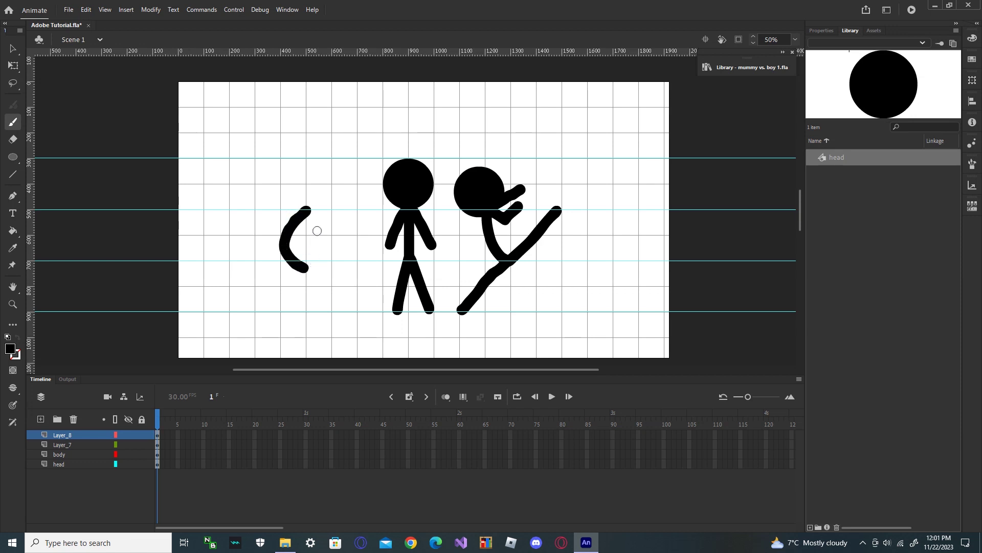
key(ctrl+z)
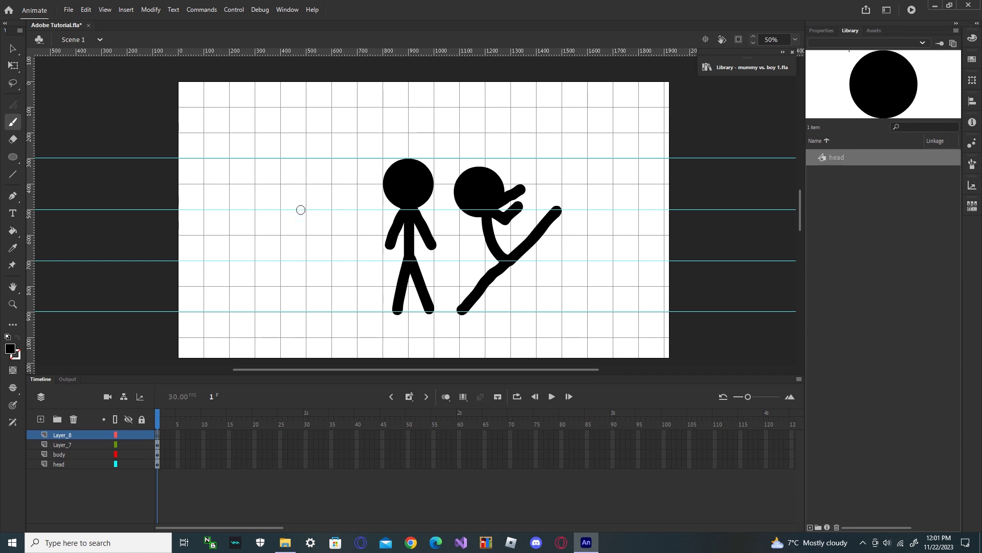
mouse_move(304, 209)
mouse_down()
mouse_move(292, 225)
mouse_move(306, 260)
mouse_move(294, 309)
mouse_up()
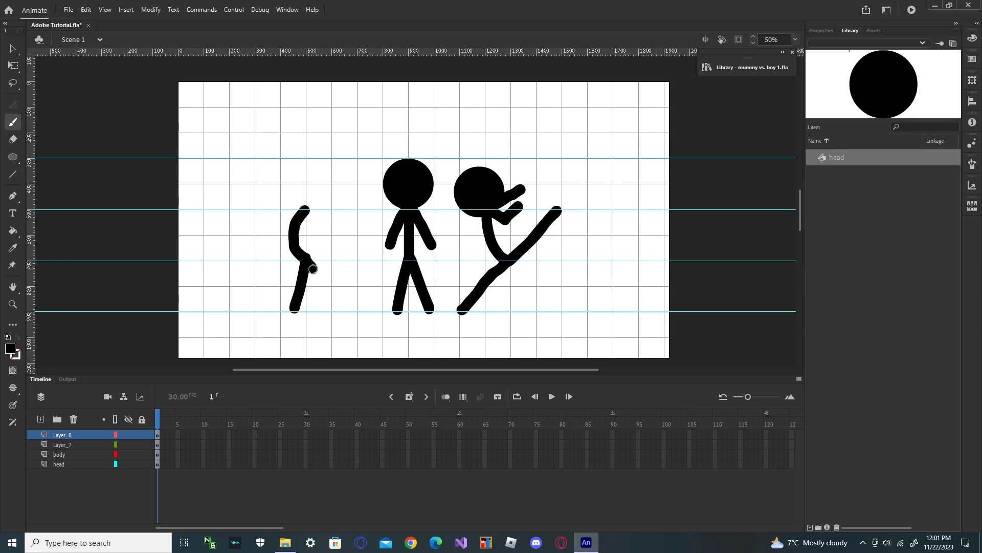
drag(313, 269, 297, 304)
Brush two bent arms from the leftmost figure's shoulders at the 500 px guide, redoing strokes that do not fit.
drag(305, 223, 299, 262)
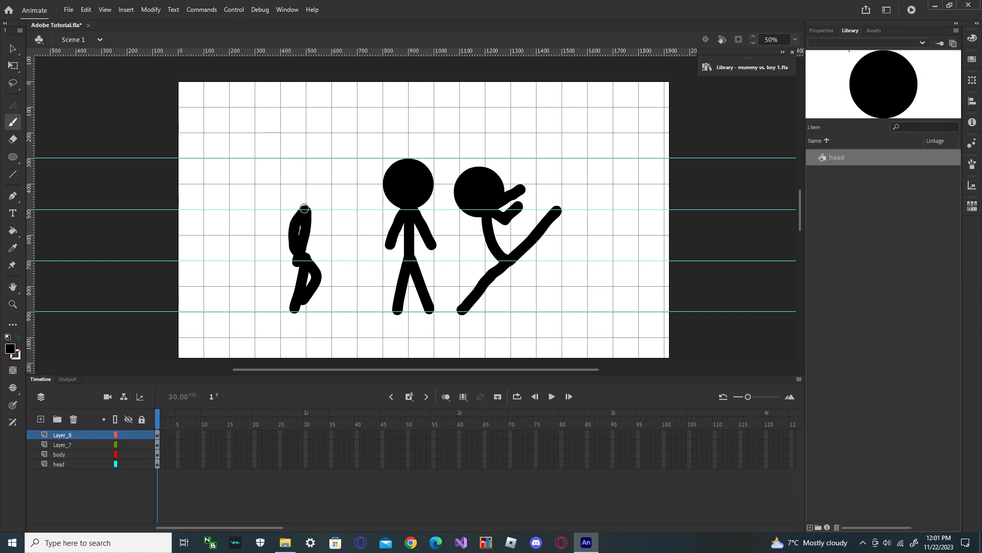
drag(295, 221, 284, 236)
key(ctrl+z)
key(ctrl+z)
mouse_move(305, 210)
mouse_down()
mouse_move(291, 251)
mouse_move(286, 234)
mouse_move(307, 210)
mouse_move(308, 238)
mouse_move(310, 218)
mouse_move(310, 238)
mouse_move(313, 225)
mouse_up()
Place an instance of the head symbol on top of the leftmost figure's torso and deselect it.
click(829, 29)
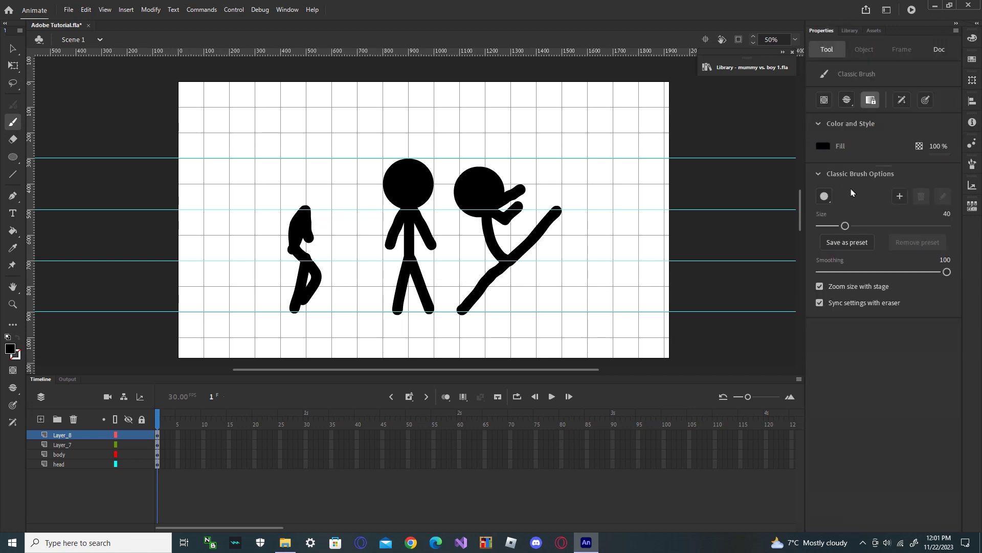
click(850, 30)
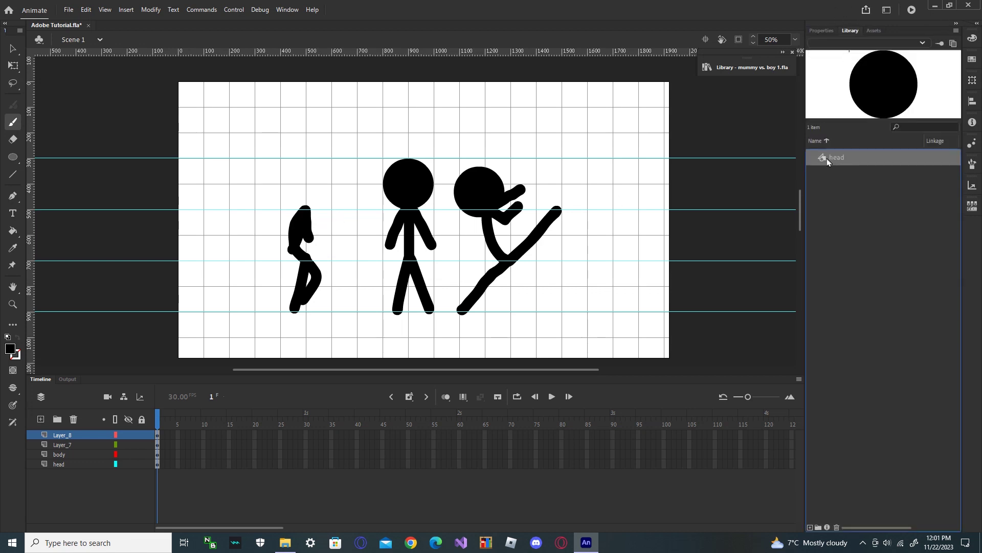
drag(829, 162, 312, 193)
click(10, 50)
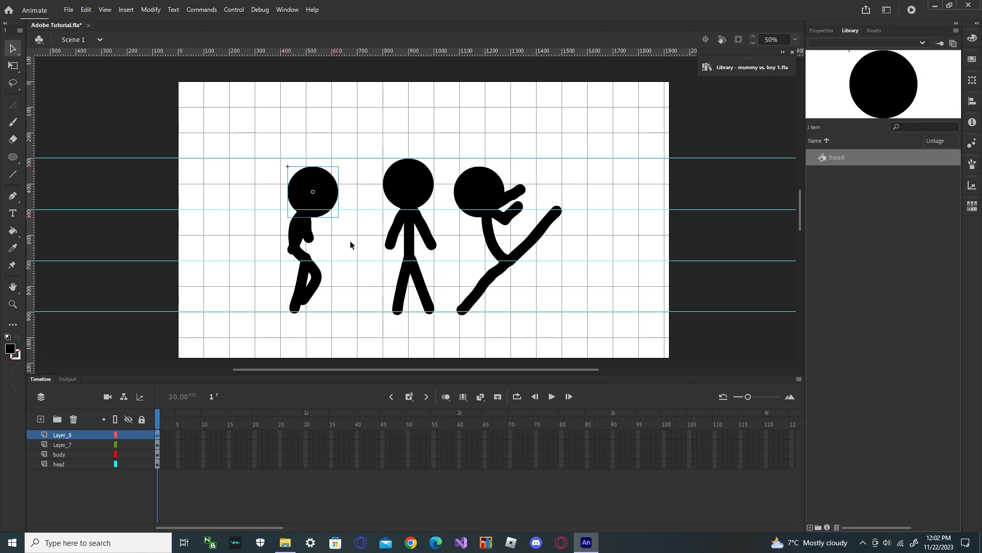
click(350, 246)
Brush a seated figure right of the kicking one, with outstretched legs on the 900 px guide, torso and two arms, and add the head symbol.
click(14, 123)
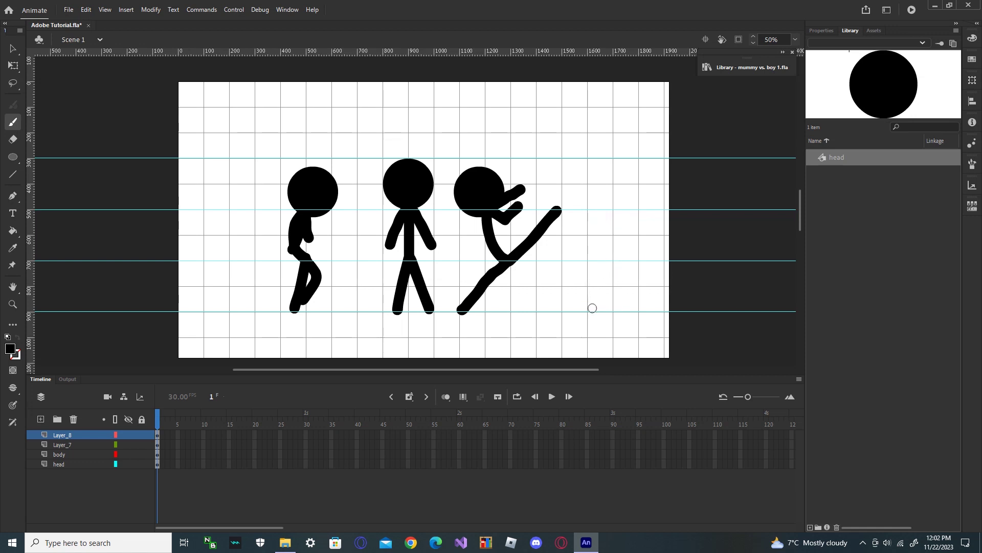
mouse_move(589, 309)
mouse_down()
mouse_move(639, 311)
mouse_move(594, 301)
mouse_move(627, 302)
mouse_up()
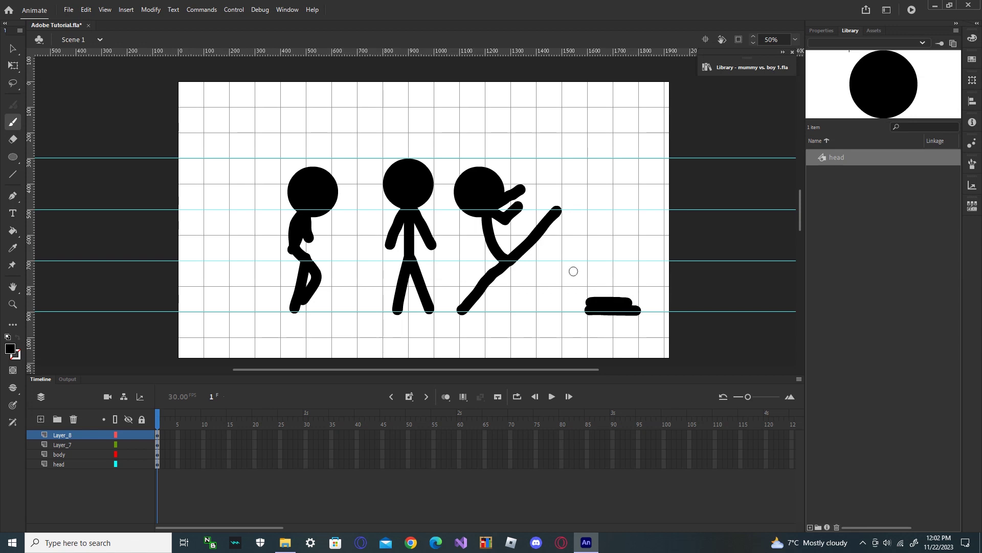
drag(587, 260, 586, 312)
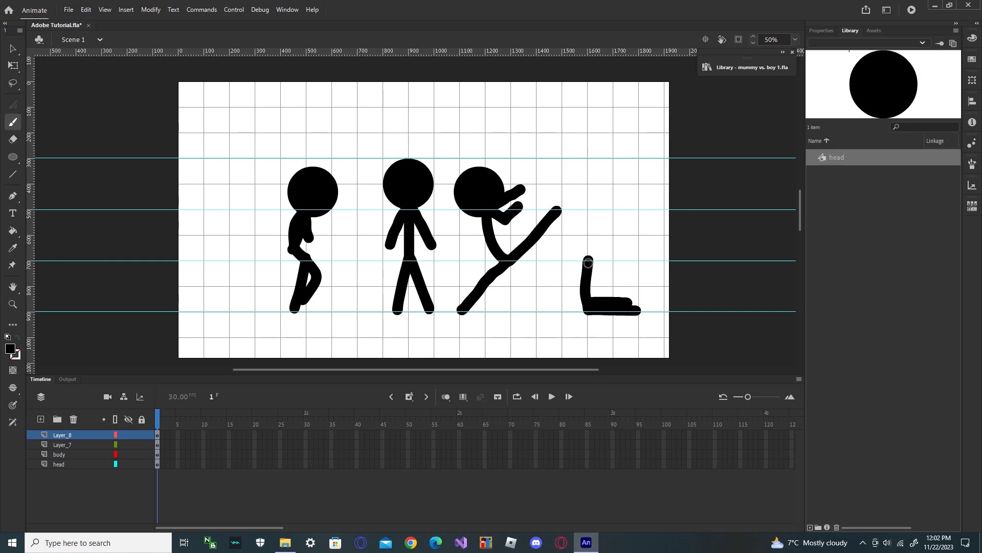
drag(590, 255, 599, 286)
drag(588, 259, 569, 289)
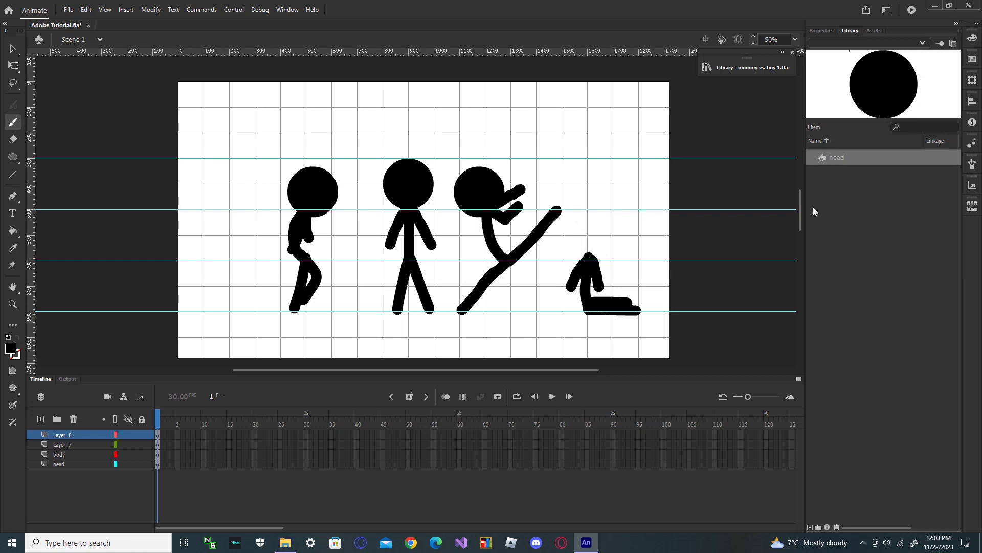
drag(829, 159, 588, 235)
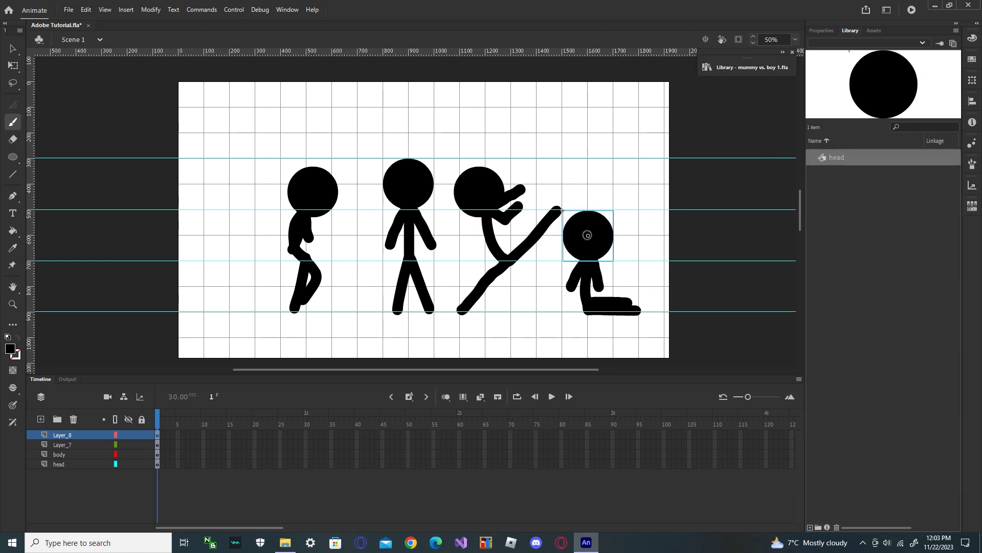